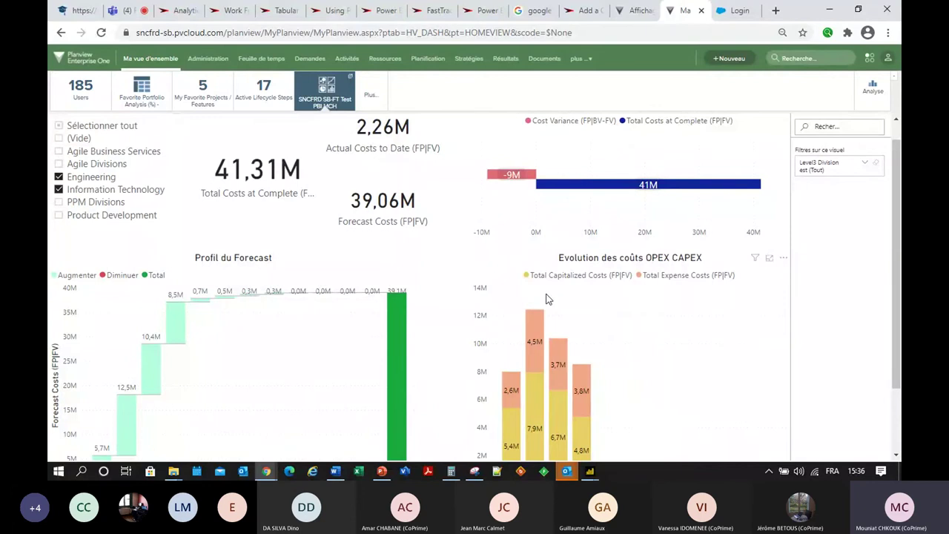
{"action": "scroll", "coordinate": [560, 308], "scroll_direction": "down", "scroll_amount": 1}
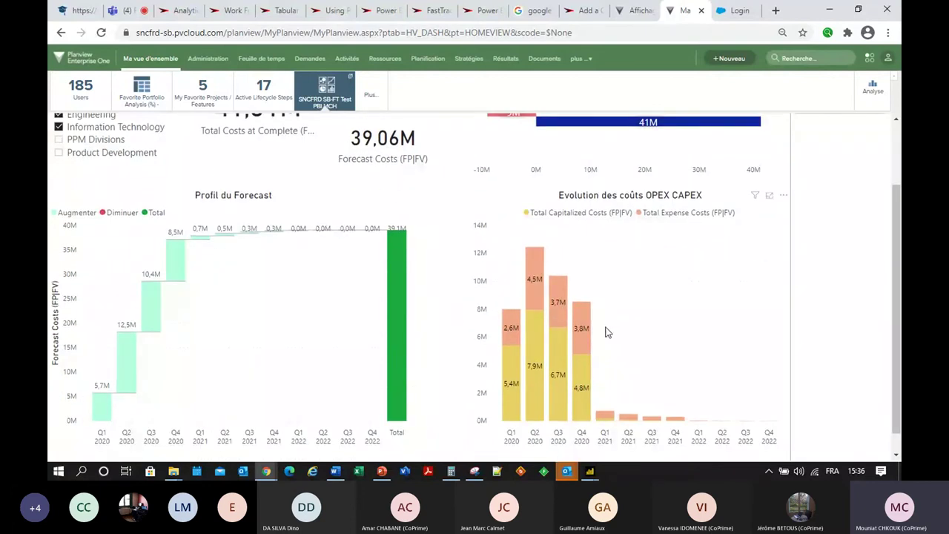
{"action": "scroll", "coordinate": [627, 319], "scroll_direction": "up", "scroll_amount": 1}
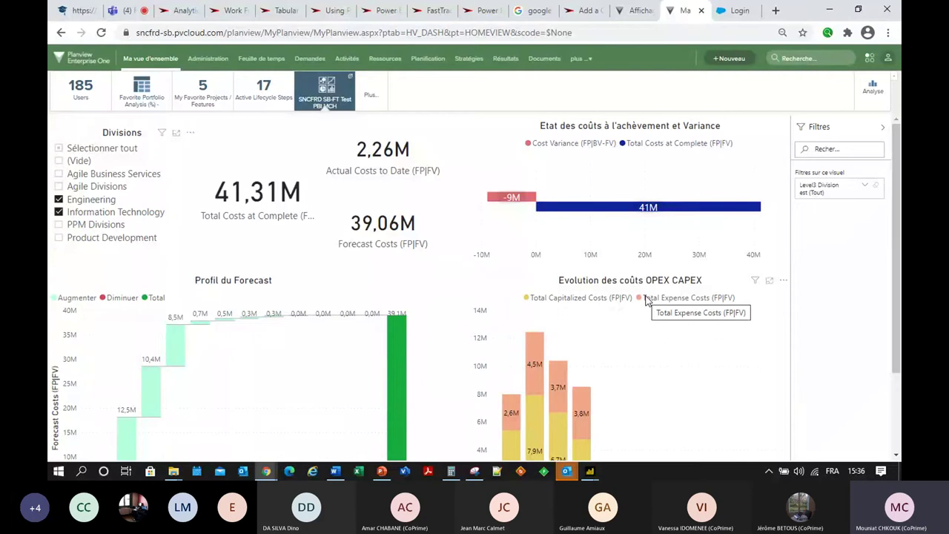
{"action": "scroll", "coordinate": [612, 335], "scroll_direction": "down", "scroll_amount": 1}
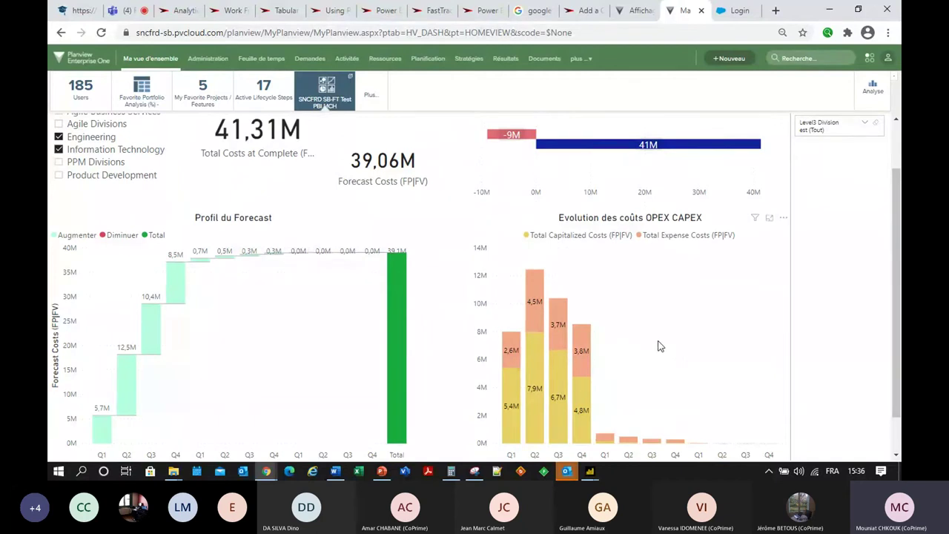
{"action": "scroll", "coordinate": [660, 346], "scroll_direction": "up", "scroll_amount": 1}
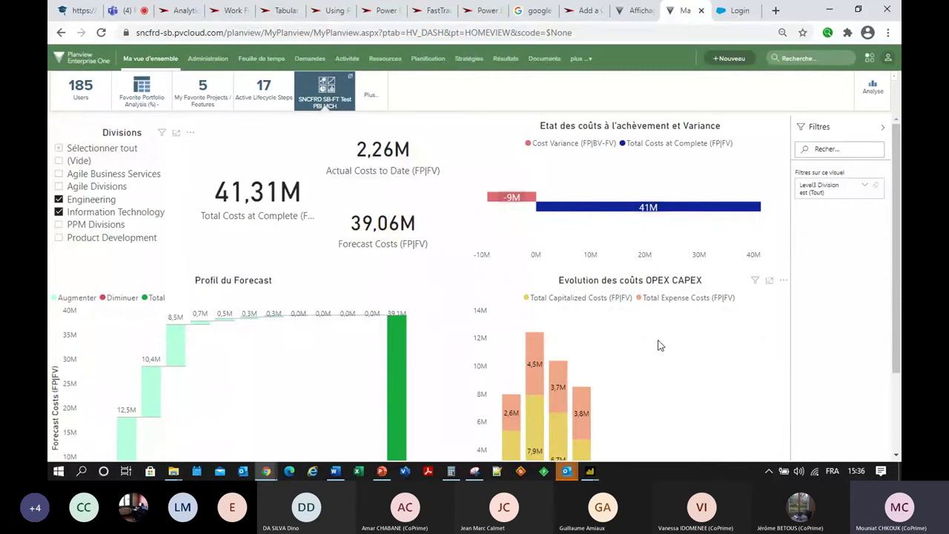
Switch to the Power BI Desktop report and add a new page placed directly after the COUTS page.
{"action": "left_click", "coordinate": [589, 471]}
{"action": "left_click", "coordinate": [537, 422]}
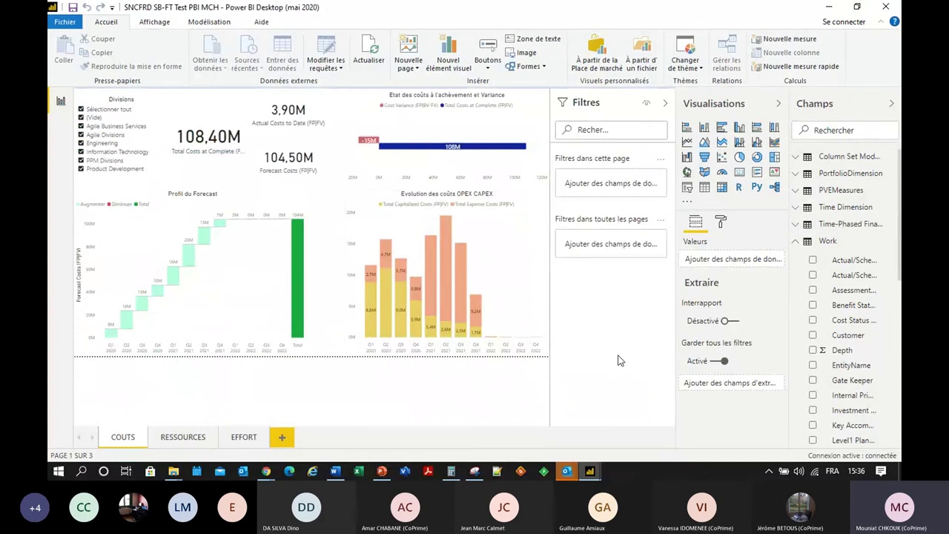
{"action": "left_click", "coordinate": [284, 442]}
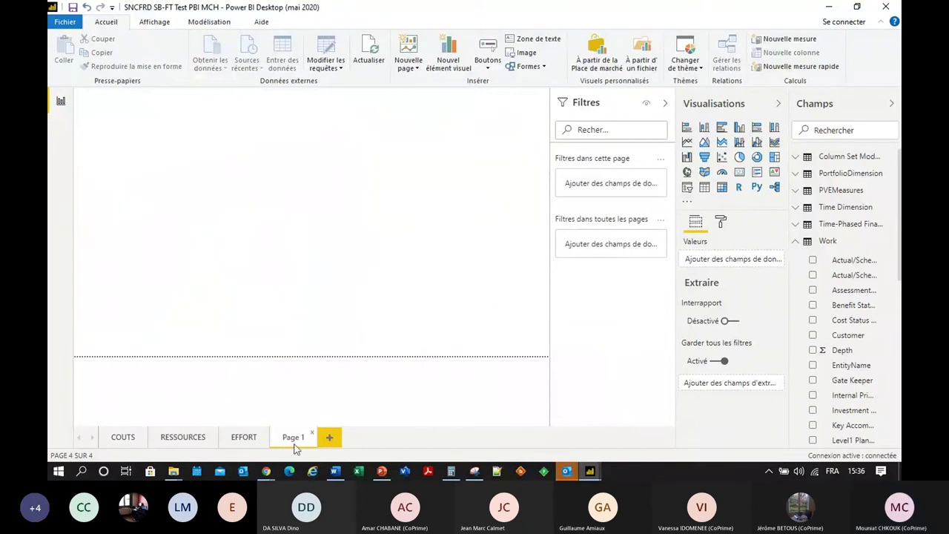
{"action": "left_click_drag", "start_coordinate": [295, 449], "coordinate": [136, 455]}
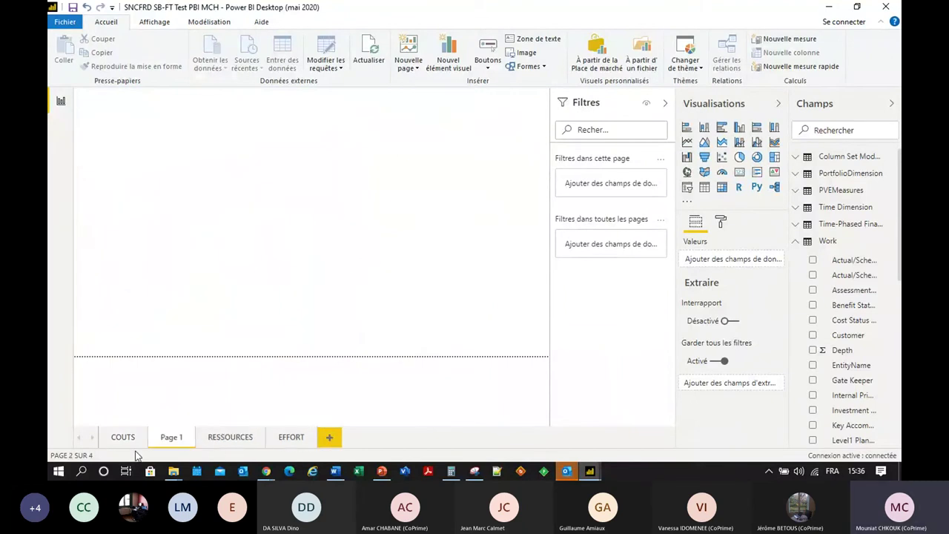
Copy the "Etat des coûts à l'achèvement et Variance" visual from the COUTS page to Page 1.
{"action": "left_click", "coordinate": [126, 443]}
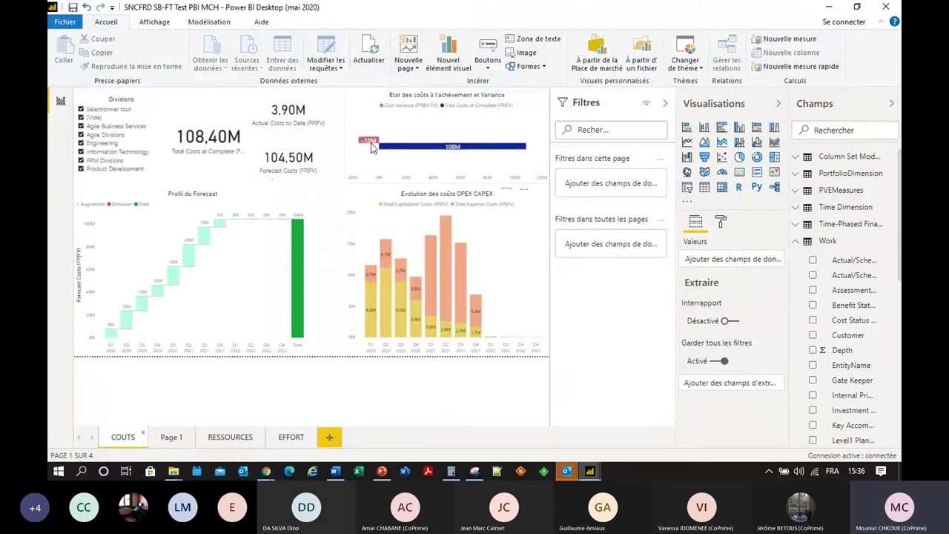
{"action": "right_click", "coordinate": [371, 107]}
{"action": "mouse_move", "coordinate": [400, 141]}
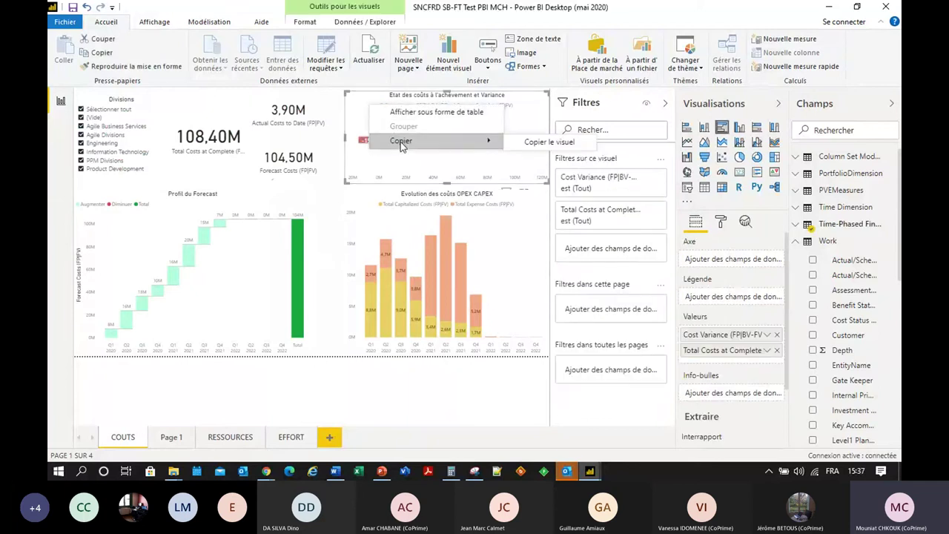
{"action": "left_click", "coordinate": [521, 144]}
{"action": "left_click", "coordinate": [171, 437]}
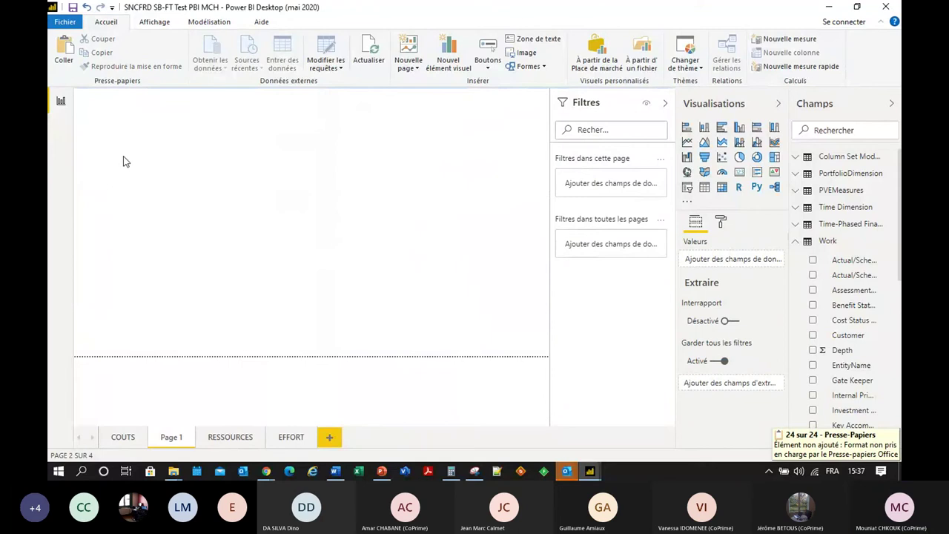
{"action": "key", "text": "ctrl+v"}
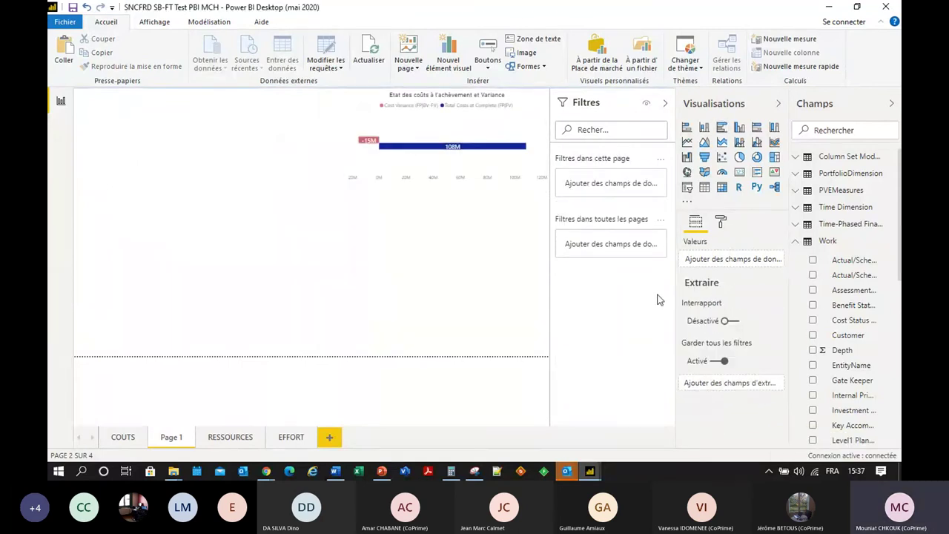
Insert a stacked column chart in the upper-left part of Page 1 with the Work table's EntityName field as its axis.
{"action": "left_click", "coordinate": [705, 131]}
{"action": "left_click_drag", "start_coordinate": [220, 257], "coordinate": [184, 120]}
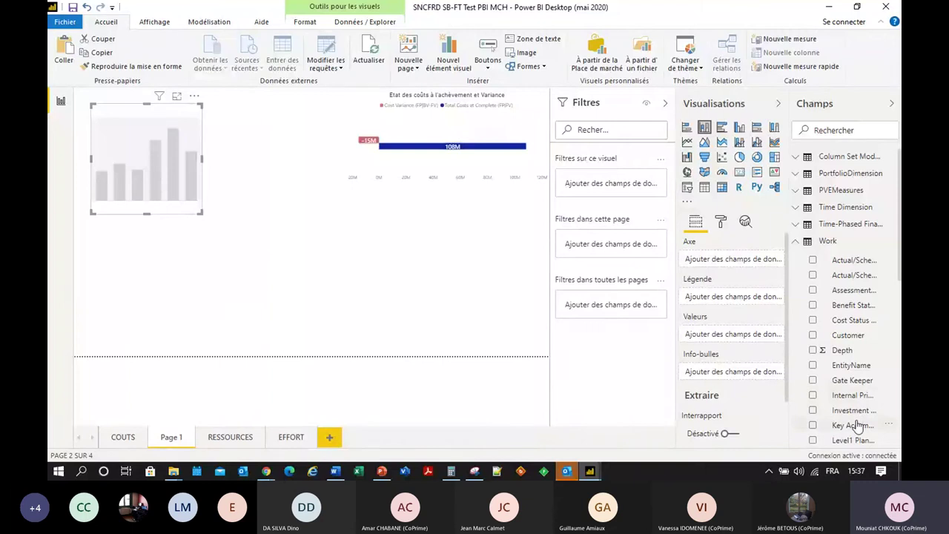
{"action": "left_click", "coordinate": [844, 132]}
{"action": "type", "text": "work"}
{"action": "scroll", "coordinate": [861, 424], "scroll_direction": "down", "scroll_amount": 3}
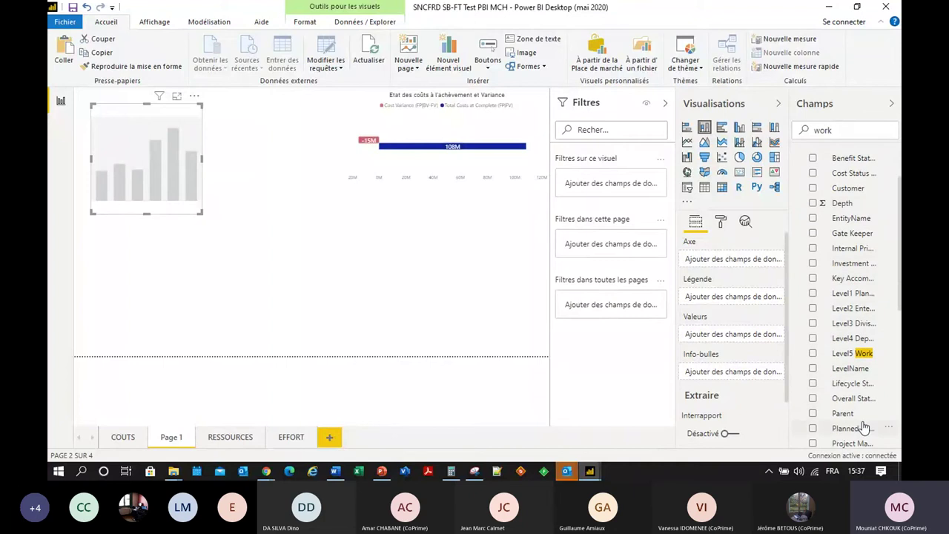
{"action": "double_click", "coordinate": [821, 129]}
{"action": "type", "text": "name"}
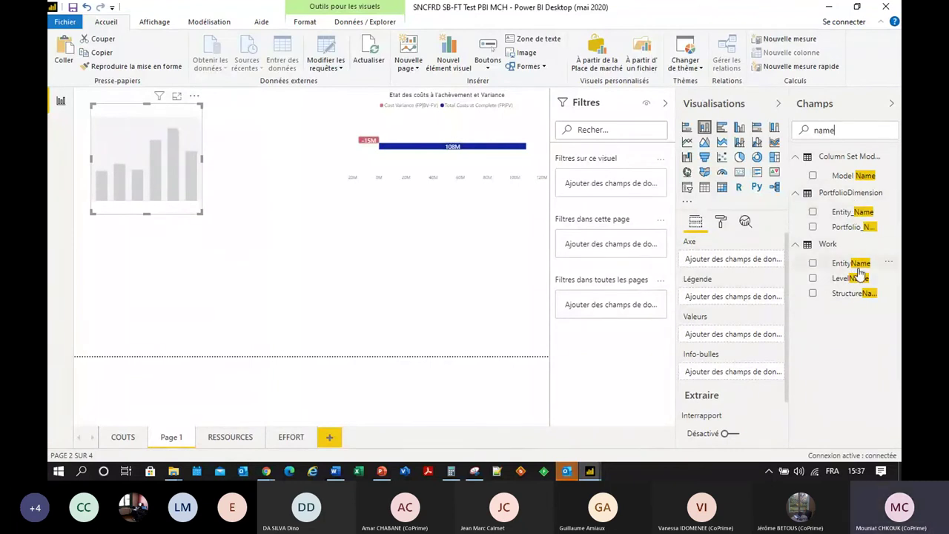
{"action": "left_click_drag", "start_coordinate": [854, 265], "coordinate": [175, 184]}
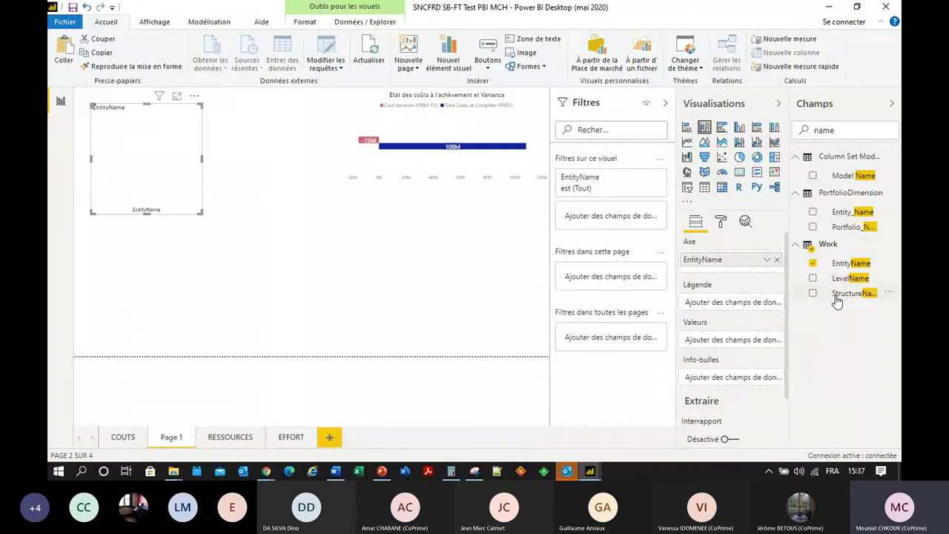
Find the variance measures and add Cost Variance (FP|BV-FV) as the values of the EntityName column chart.
{"action": "left_click", "coordinate": [824, 129]}
{"action": "type", "text": "avan"}
{"action": "type", "text": "ria"}
{"action": "type", "text": "variance"}
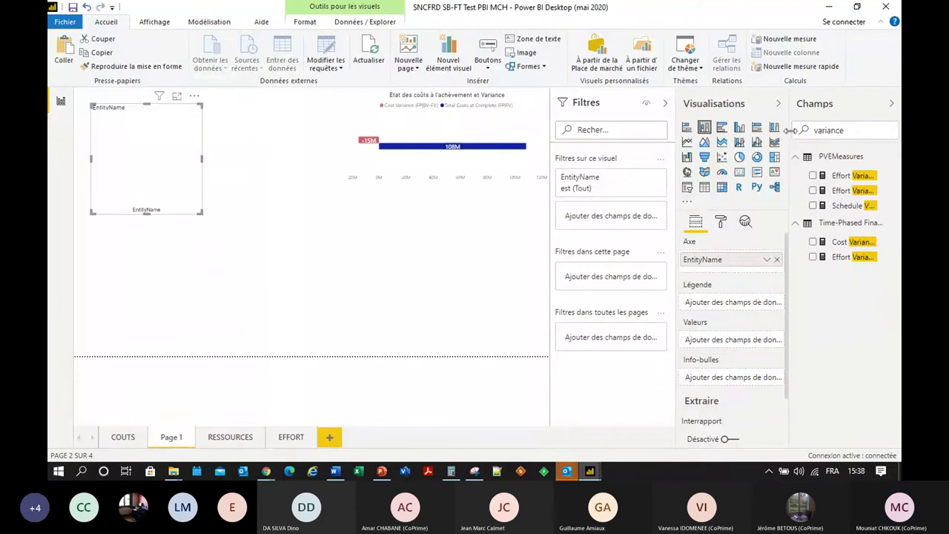
{"action": "left_click_drag", "start_coordinate": [860, 243], "coordinate": [169, 175]}
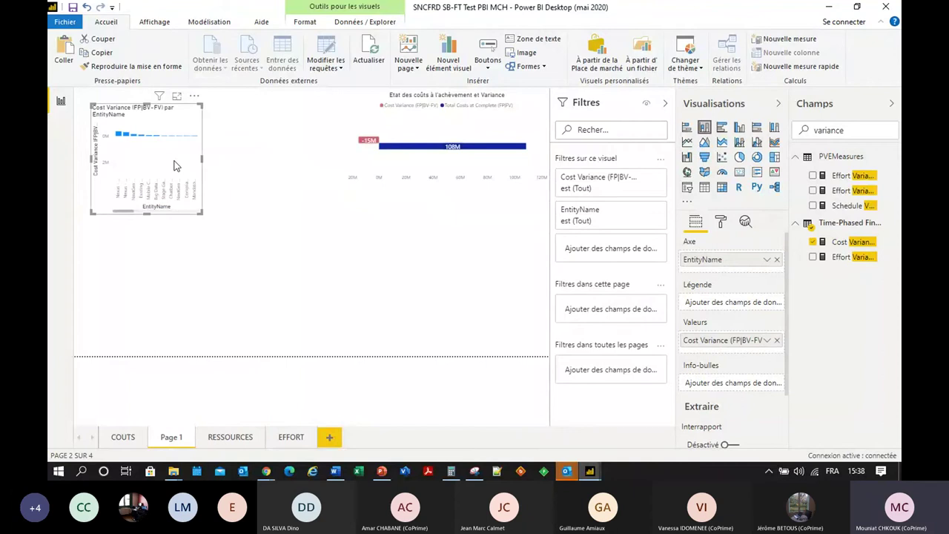
Enlarge the Cost Variance chart from the page's upper-left corner to just short of the copied cost visual, extending it downward.
{"action": "left_click_drag", "start_coordinate": [202, 214], "coordinate": [341, 241]}
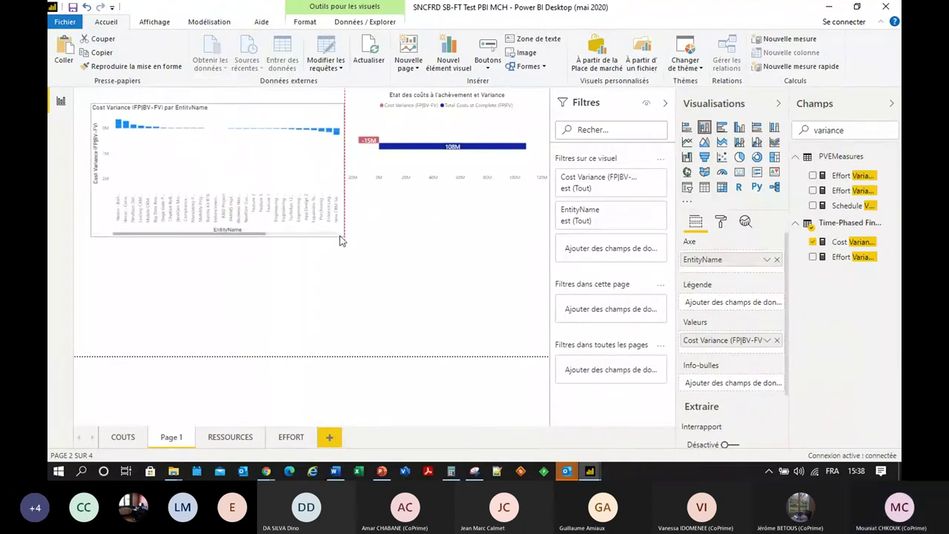
{"action": "left_click_drag", "start_coordinate": [218, 234], "coordinate": [213, 286]}
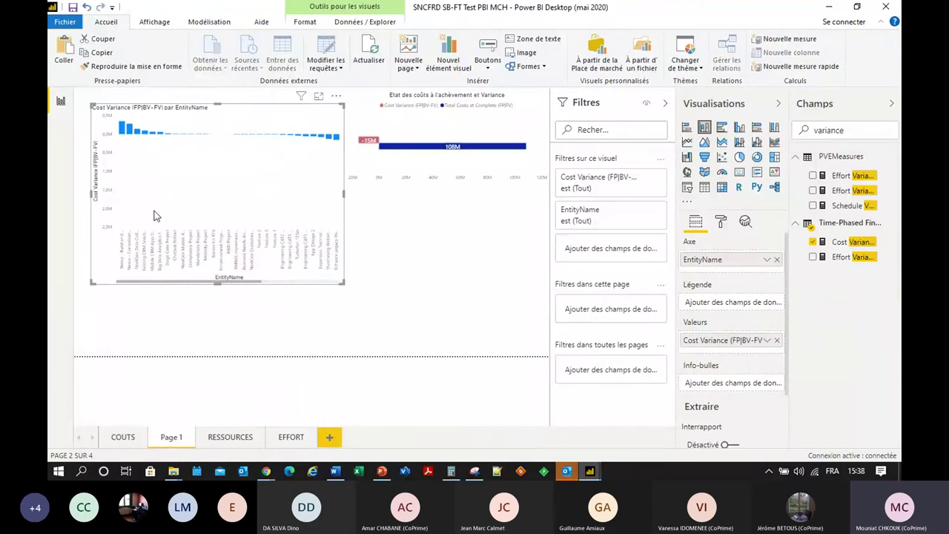
{"action": "left_click_drag", "start_coordinate": [89, 193], "coordinate": [76, 199]}
{"action": "left_click_drag", "start_coordinate": [206, 108], "coordinate": [213, 92]}
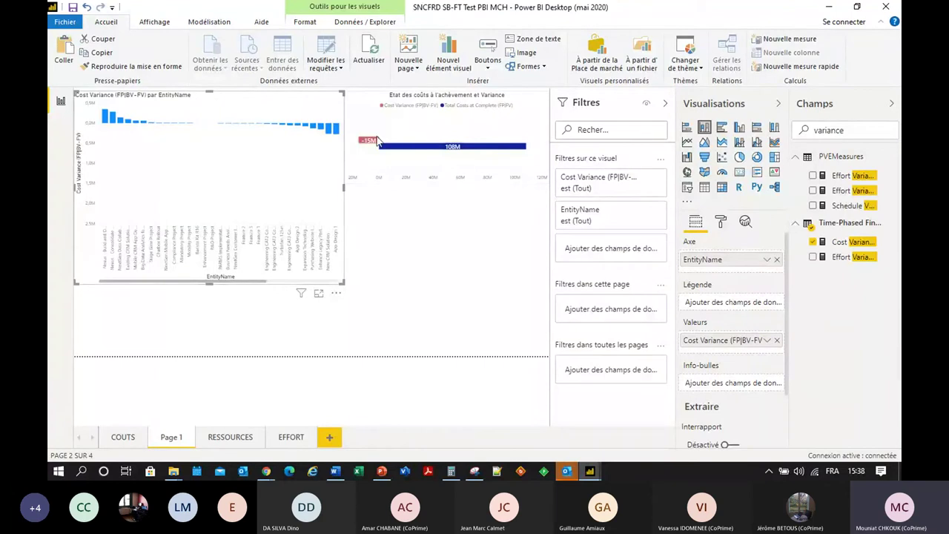
{"action": "mouse_move", "coordinate": [376, 144]}
{"action": "left_click", "coordinate": [597, 197]}
{"action": "left_click", "coordinate": [597, 195]}
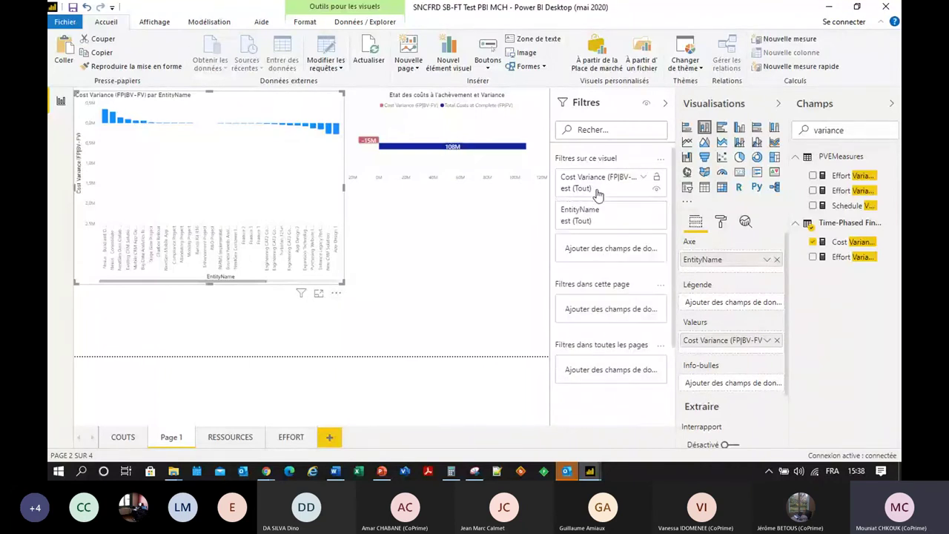
Find the Work Description field and add it as a visual-level filter on the Cost Variance chart.
{"action": "left_click", "coordinate": [856, 131]}
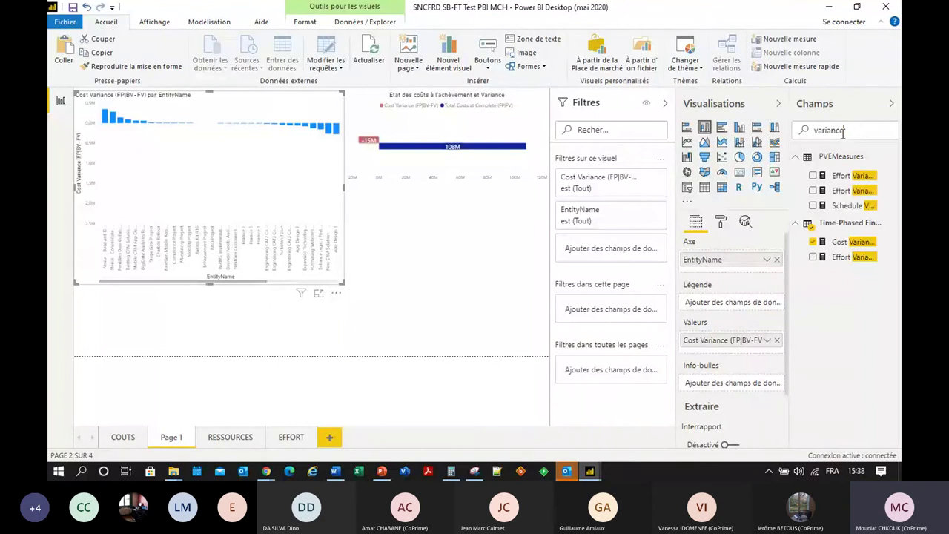
{"action": "double_click", "coordinate": [843, 132]}
{"action": "type", "text": "descrip"}
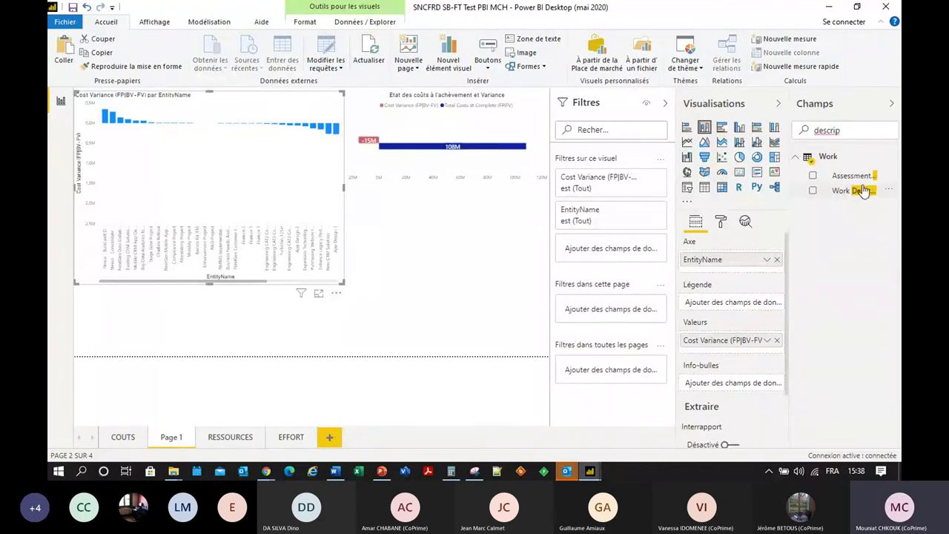
{"action": "left_click_drag", "start_coordinate": [862, 190], "coordinate": [627, 253]}
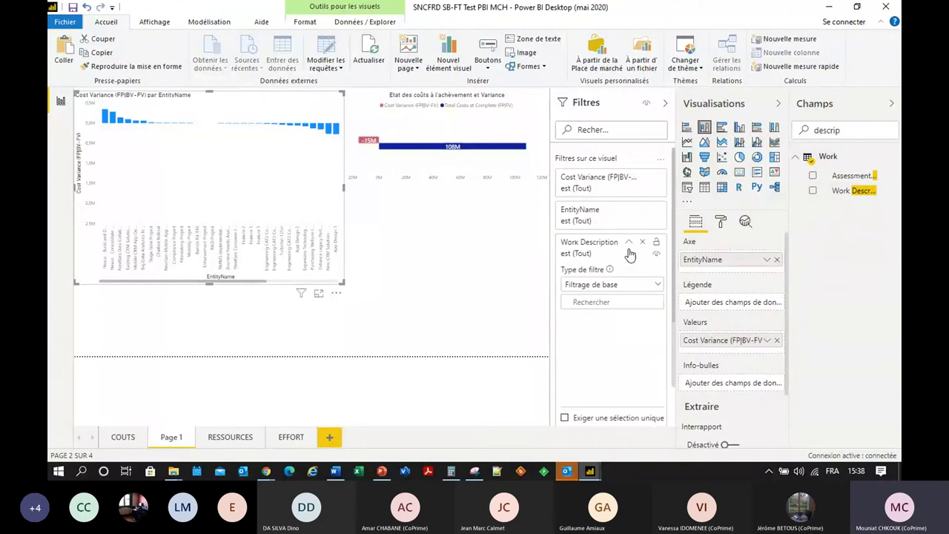
Examine the filter options available for EntityName, Cost Variance and Work Description on the column chart.
{"action": "left_click", "coordinate": [585, 223]}
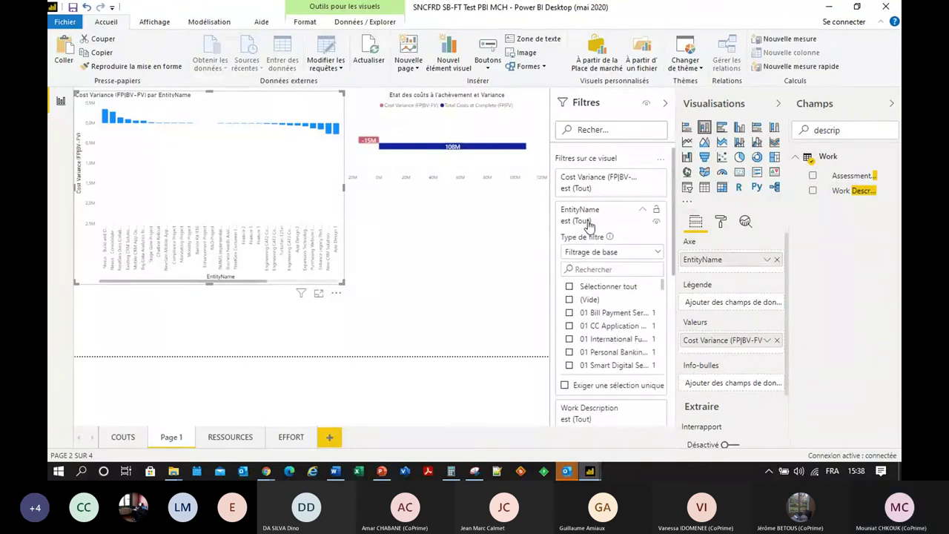
{"action": "left_click", "coordinate": [630, 205]}
{"action": "left_click", "coordinate": [641, 182]}
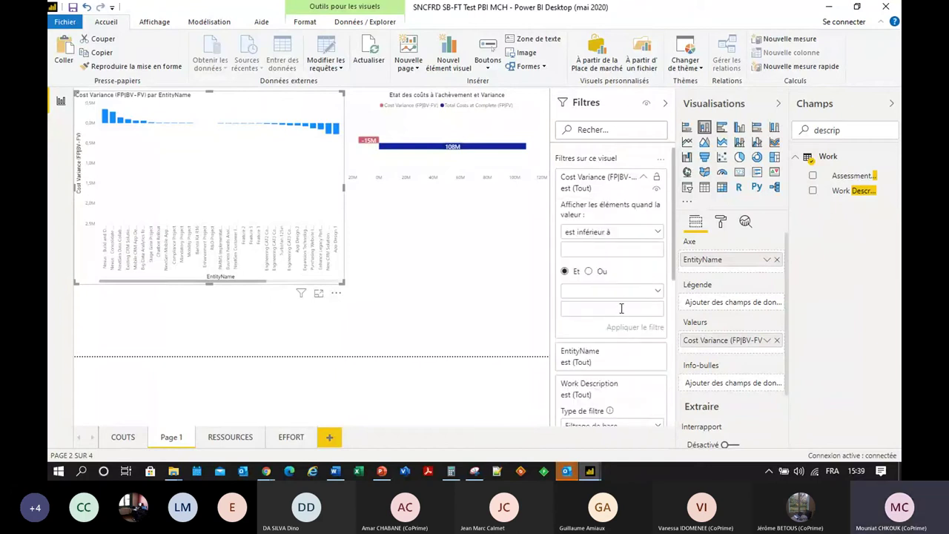
{"action": "left_click", "coordinate": [598, 387]}
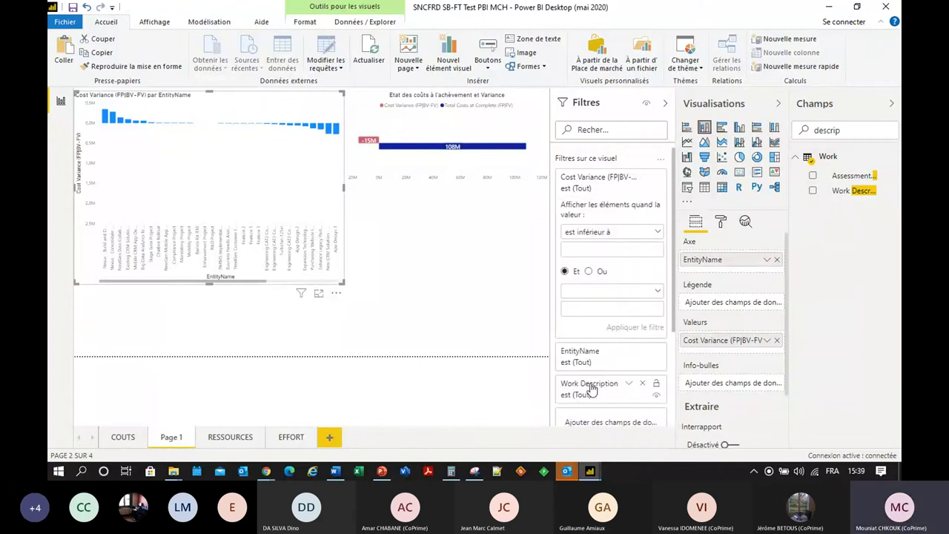
{"action": "scroll", "coordinate": [621, 382], "scroll_direction": "down", "scroll_amount": 3}
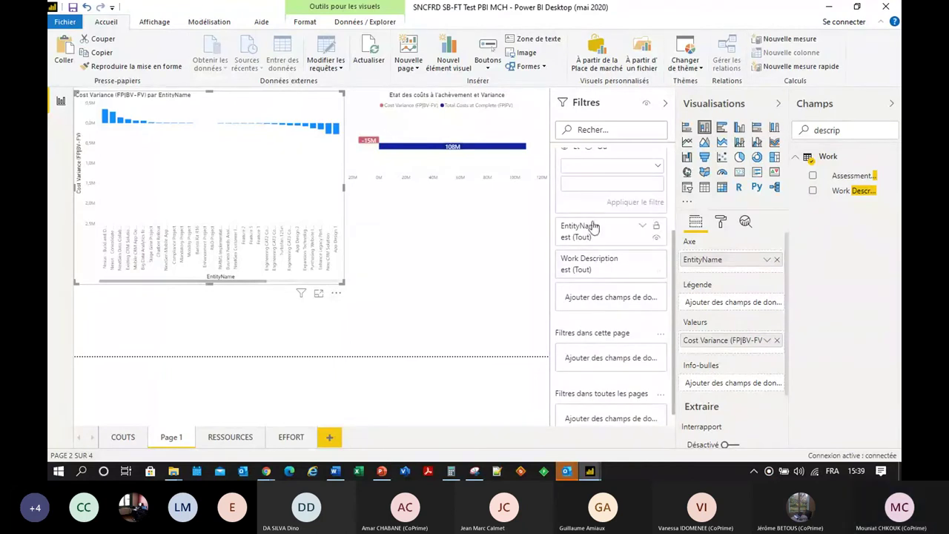
{"action": "left_click", "coordinate": [623, 266]}
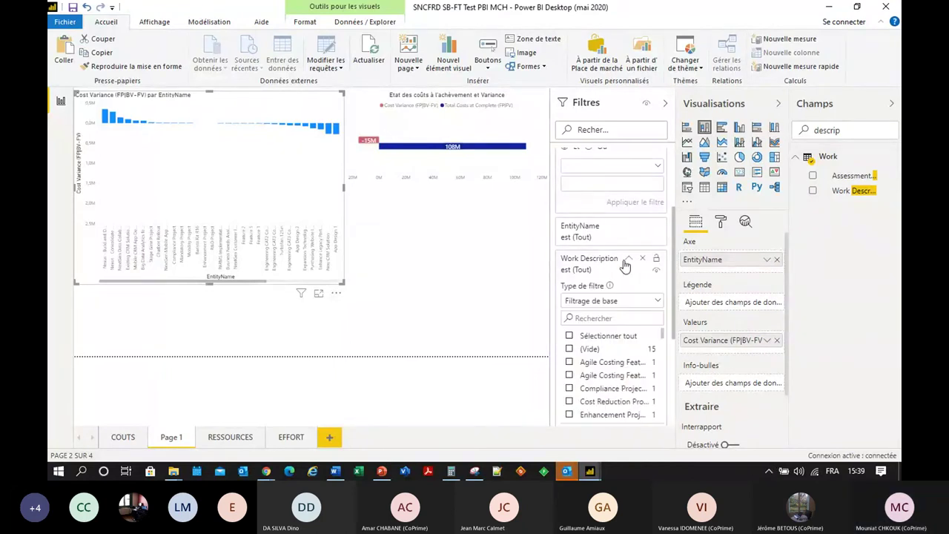
{"action": "scroll", "coordinate": [622, 297], "scroll_direction": "down", "scroll_amount": 3}
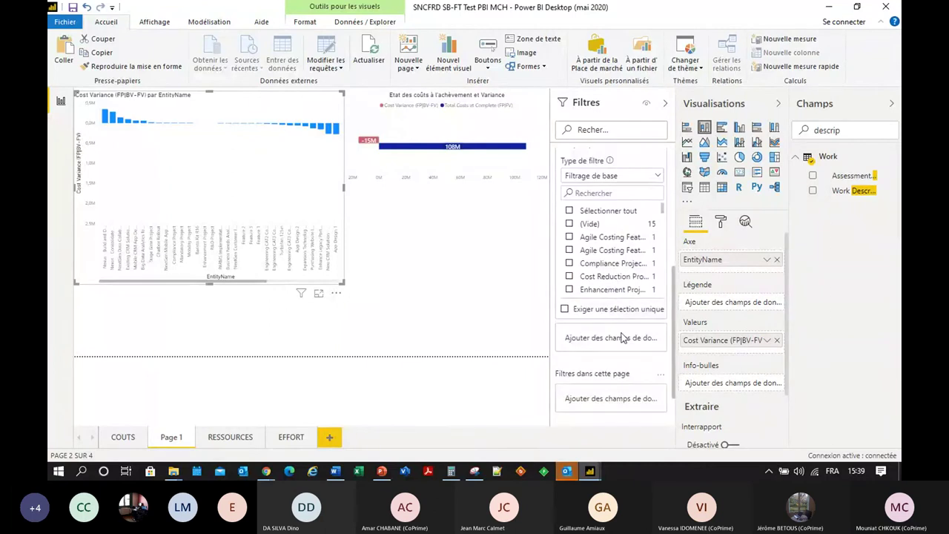
{"action": "scroll", "coordinate": [591, 194], "scroll_direction": "up", "scroll_amount": 2}
{"action": "scroll", "coordinate": [591, 194], "scroll_direction": "up", "scroll_amount": 3}
Review the comparison conditions offered by the chart's Cost Variance filter.
{"action": "left_click", "coordinate": [592, 235]}
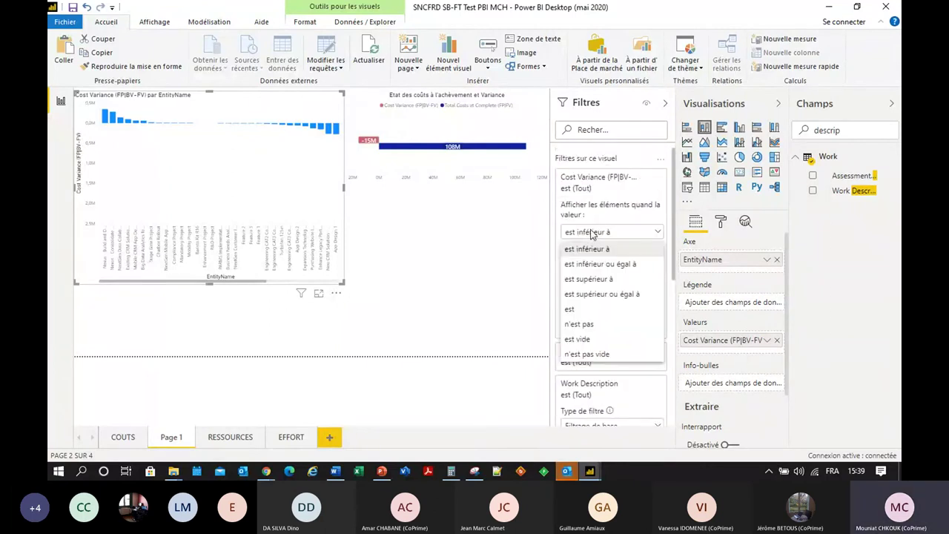
{"action": "left_click", "coordinate": [598, 238]}
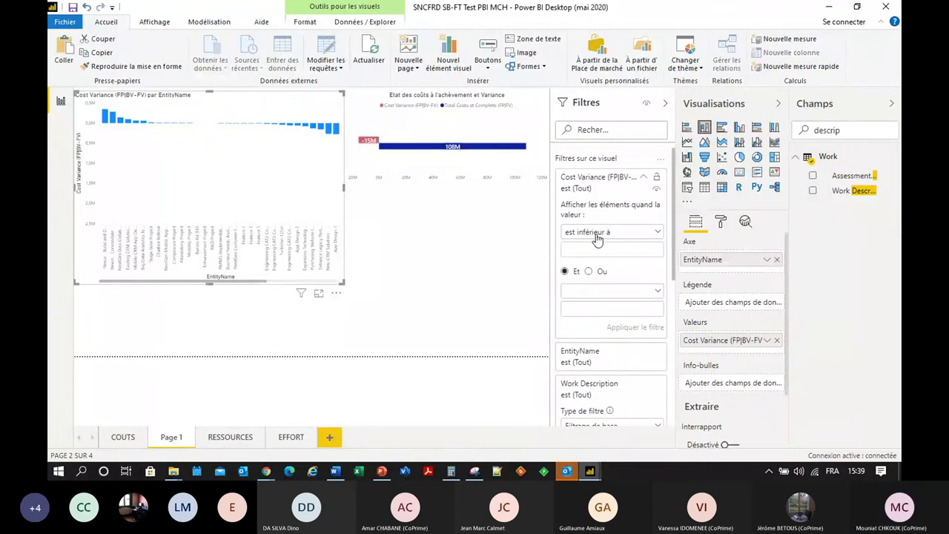
{"action": "left_click", "coordinate": [597, 237]}
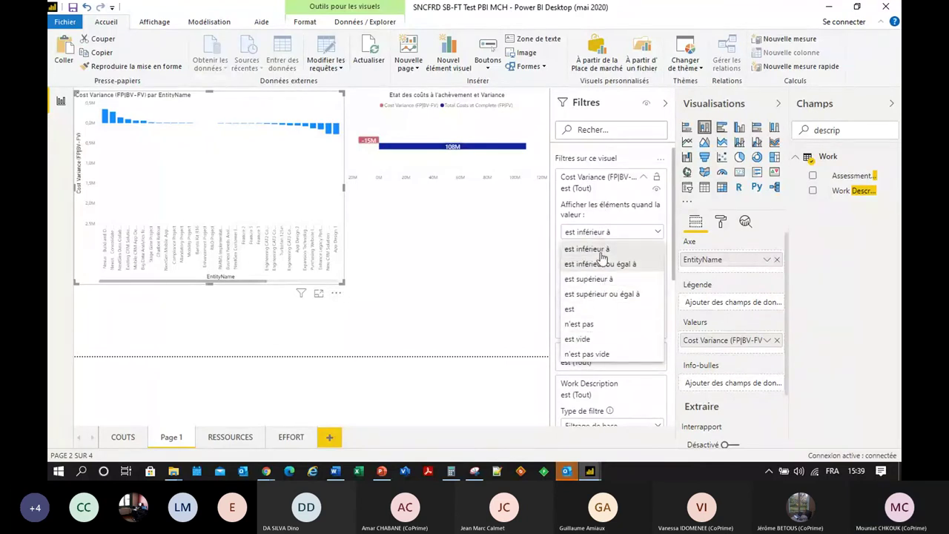
{"action": "left_click", "coordinate": [606, 232]}
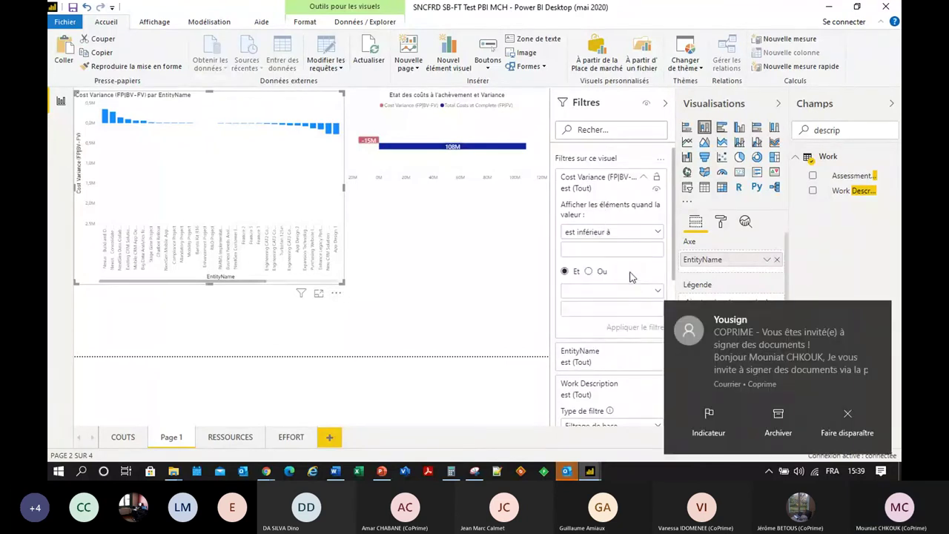
{"action": "left_click", "coordinate": [627, 233]}
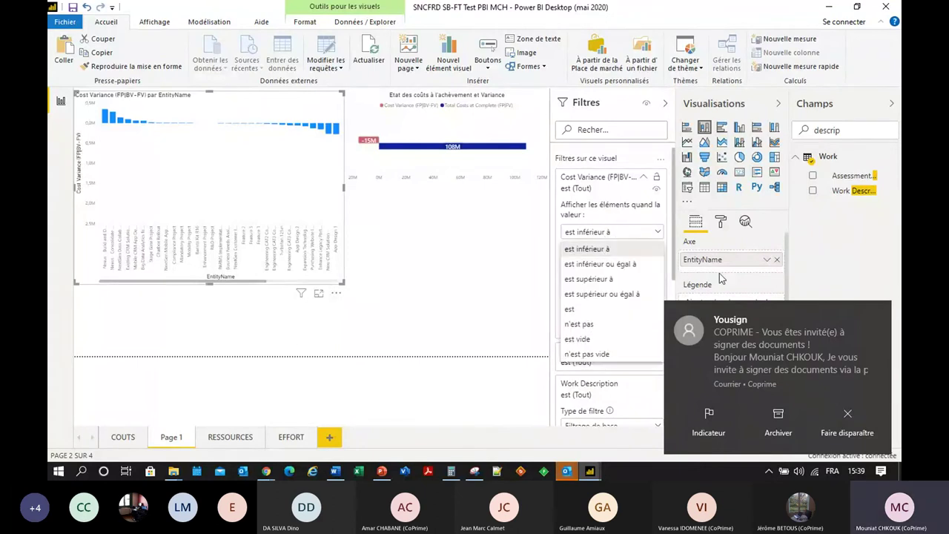
Filter the Cost Variance chart to show items whose Cost Variance is greater than (est supérieur à) 1000000.
{"action": "left_click", "coordinate": [853, 414]}
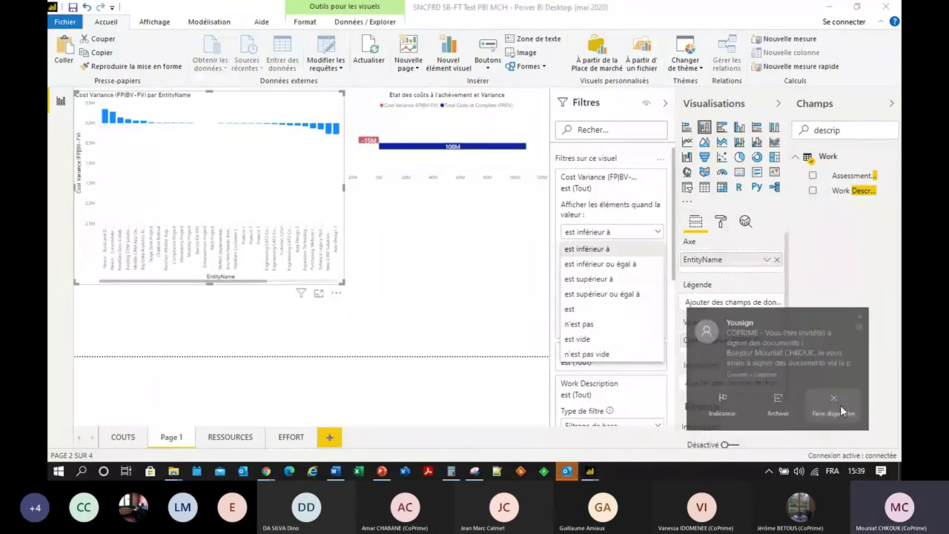
{"action": "left_click", "coordinate": [597, 280]}
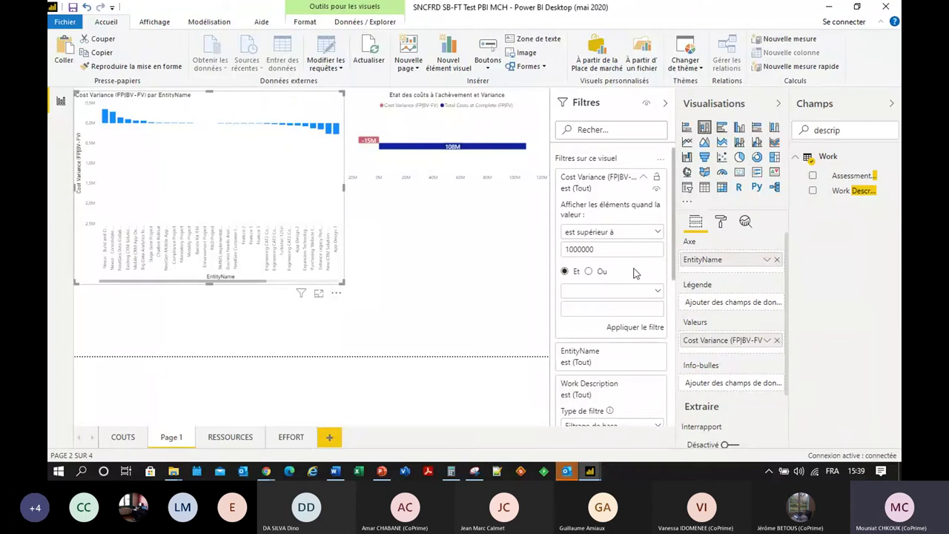
{"action": "left_click", "coordinate": [632, 327]}
{"action": "scroll", "coordinate": [627, 330], "scroll_direction": "down", "scroll_amount": 4}
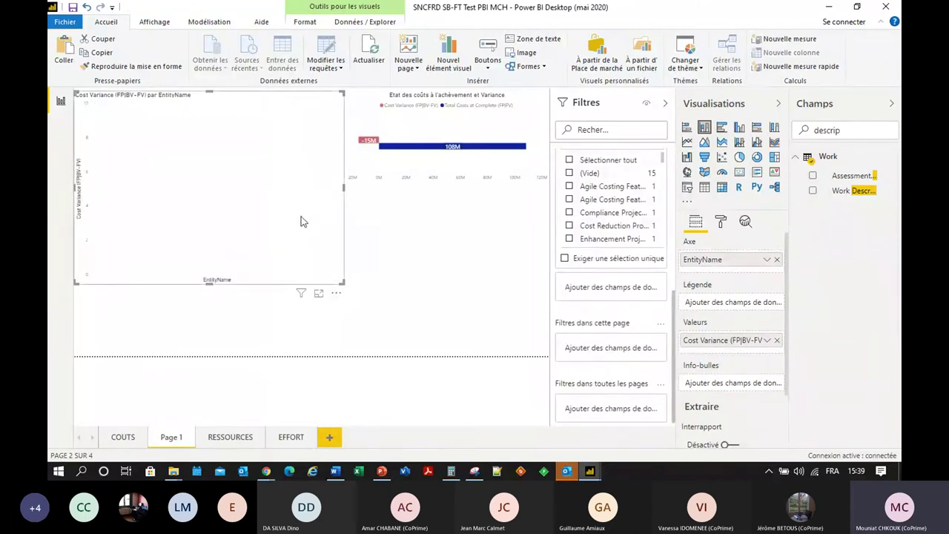
{"action": "scroll", "coordinate": [619, 212], "scroll_direction": "up", "scroll_amount": 5}
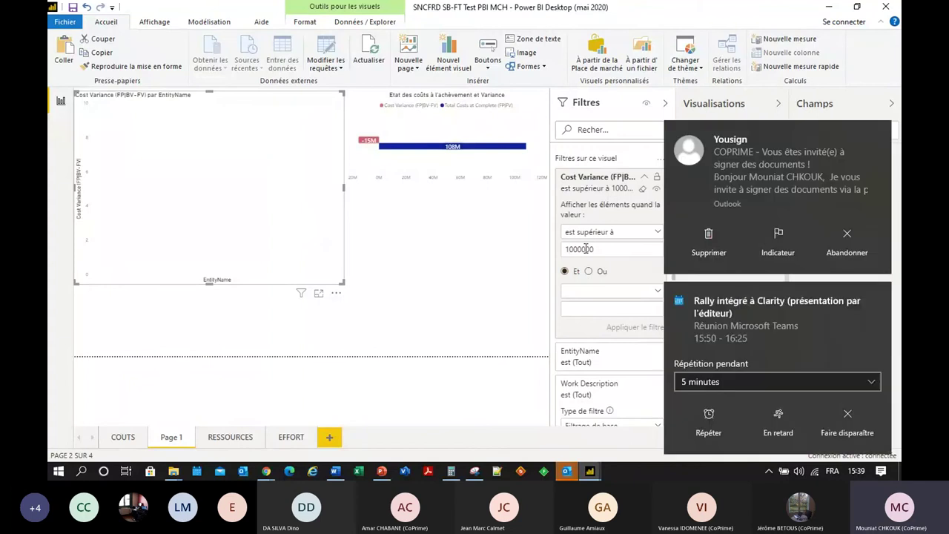
Change the chart's Cost Variance filter condition to less than (est inférieur à) and apply it, dismissing the desktop notifications.
{"action": "left_click", "coordinate": [593, 232]}
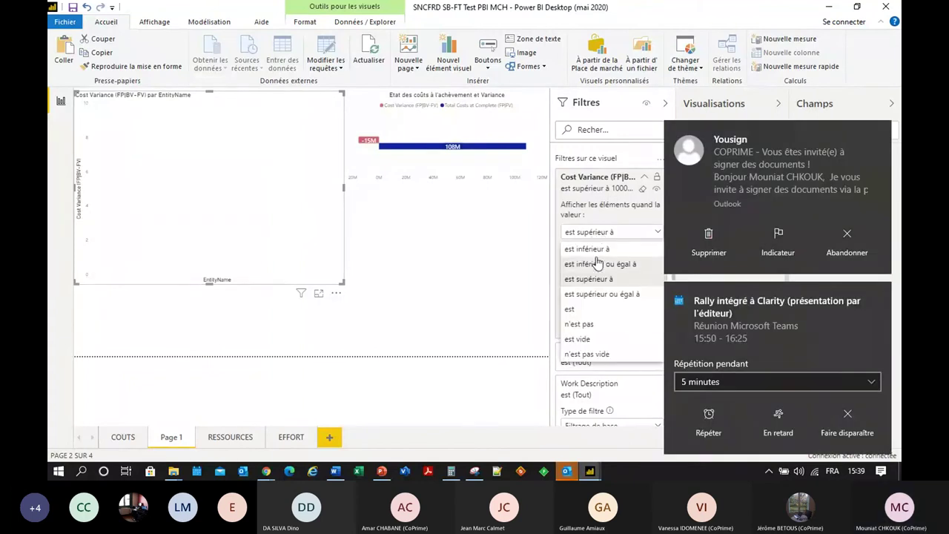
{"action": "left_click", "coordinate": [587, 250]}
{"action": "left_click", "coordinate": [849, 232]}
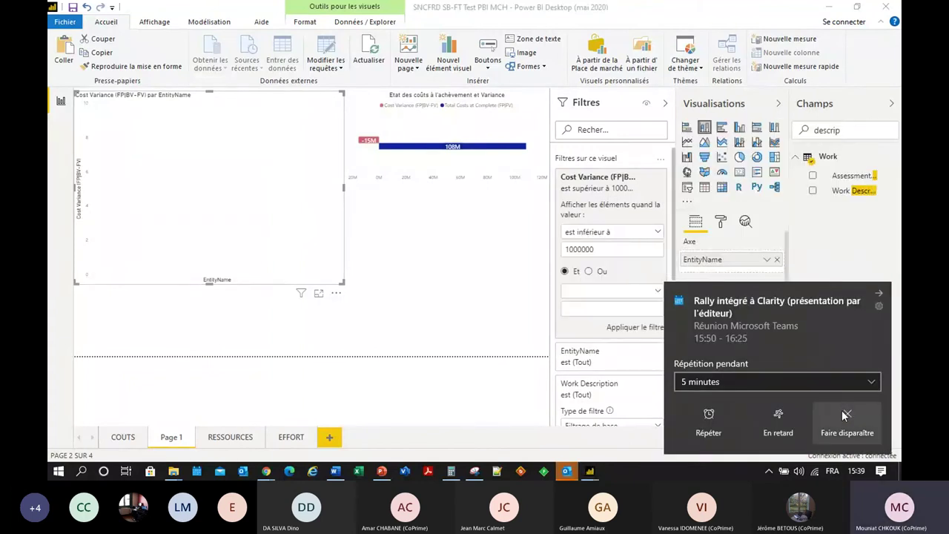
{"action": "left_click", "coordinate": [849, 415]}
{"action": "left_click", "coordinate": [648, 333]}
{"action": "left_click", "coordinate": [847, 421]}
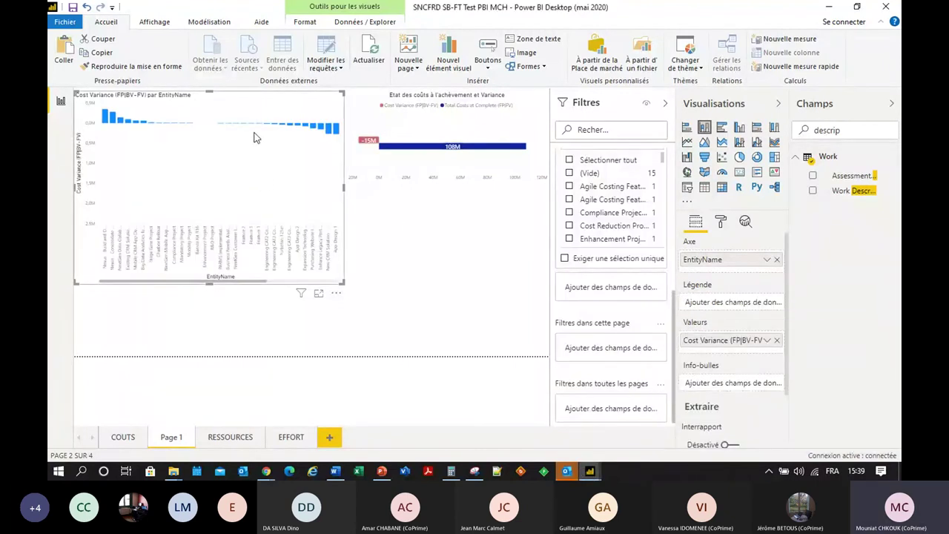
Cross-highlight the cost visual from the App Design 1 column of the Cost Variance chart, leaving no visual selected.
{"action": "left_click", "coordinate": [335, 130]}
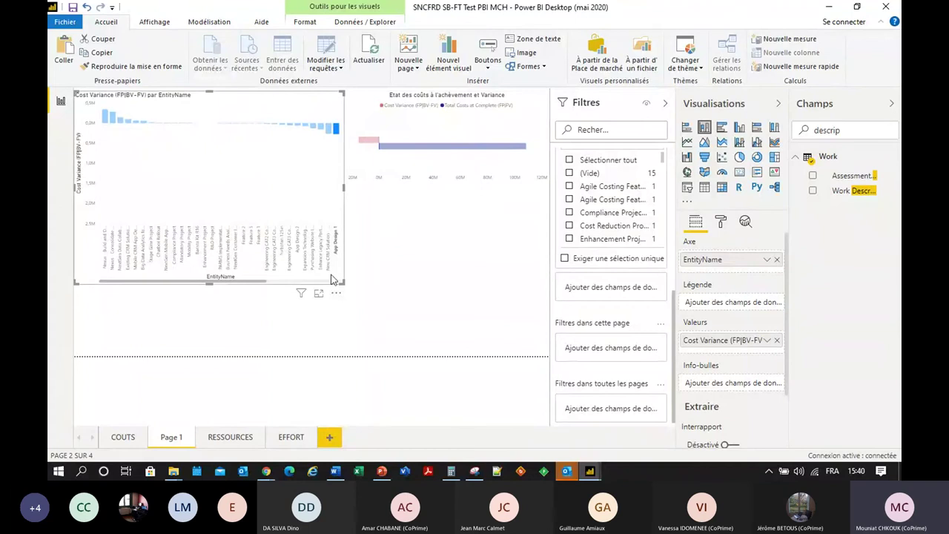
{"action": "left_click", "coordinate": [365, 281]}
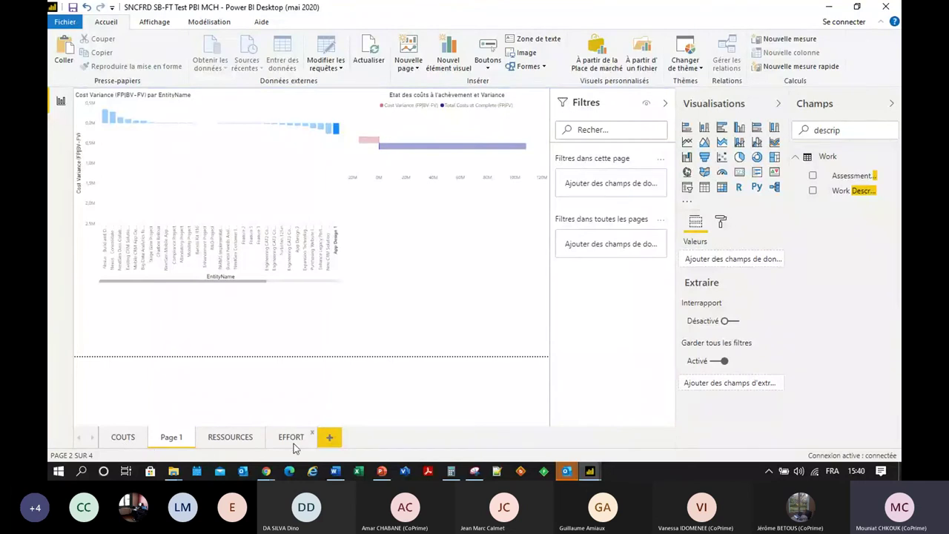
Switch to the PBI support PPT_prez presentation in PowerPoint and start its slide show from the title slide.
{"action": "left_click", "coordinate": [381, 472]}
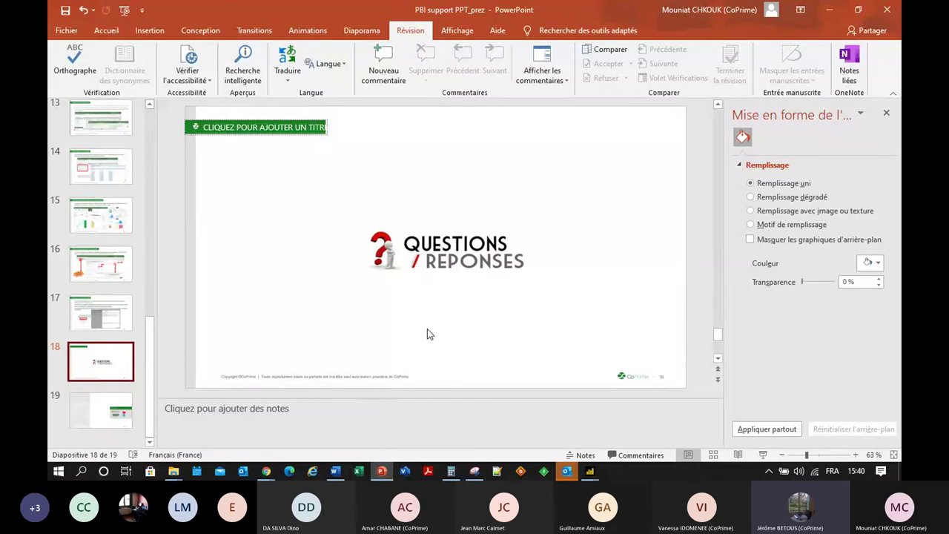
{"action": "key", "text": "F5"}
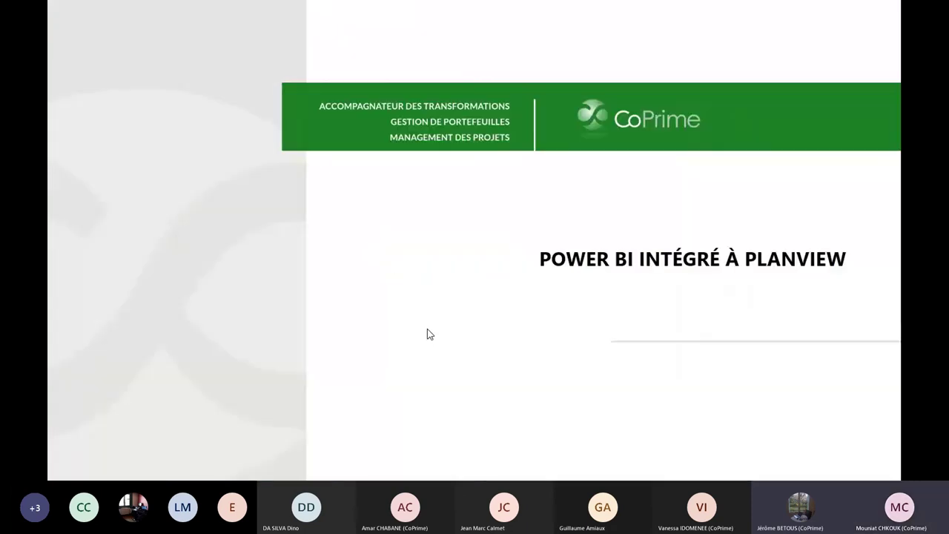
{"action": "key", "text": "Escape"}
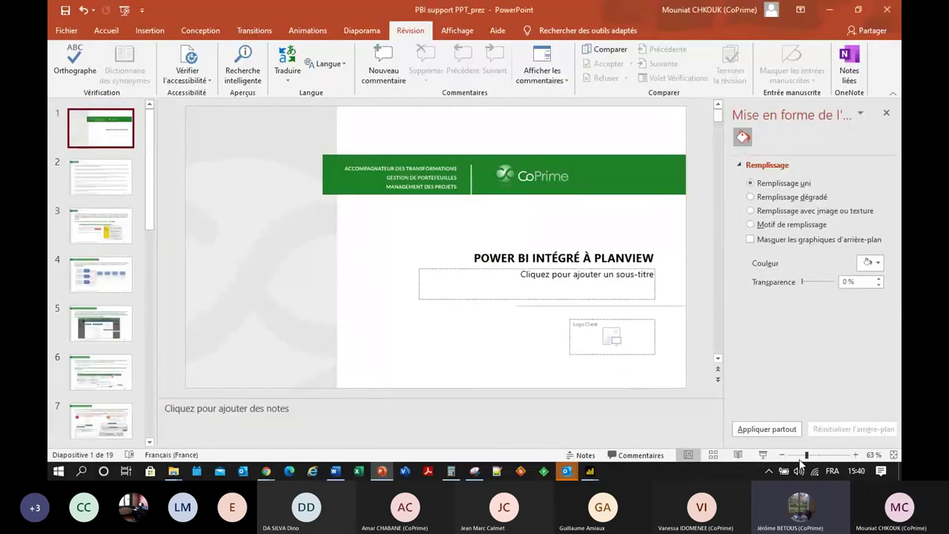
{"action": "left_click", "coordinate": [763, 454]}
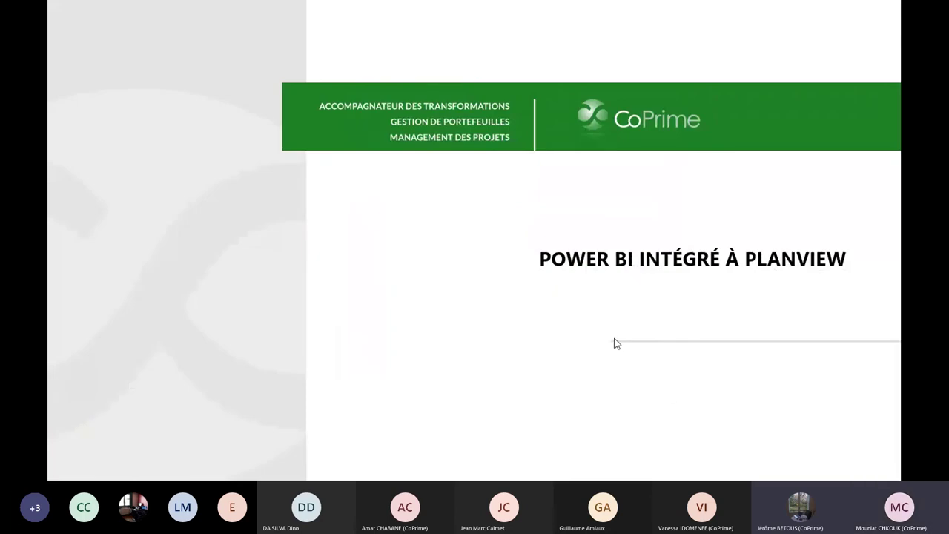
Leave the slide show and go to slide 17 about updating the data model (Mise à jour du modèle de données).
{"action": "left_click", "coordinate": [589, 333]}
{"action": "left_click", "coordinate": [588, 332]}
{"action": "left_click", "coordinate": [619, 326]}
{"action": "scroll", "coordinate": [619, 326], "scroll_direction": "up", "scroll_amount": 2}
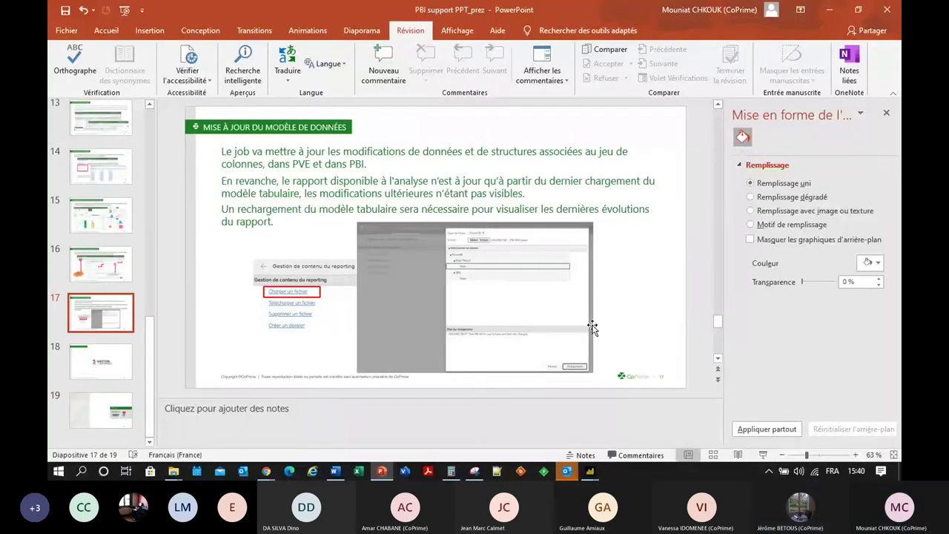